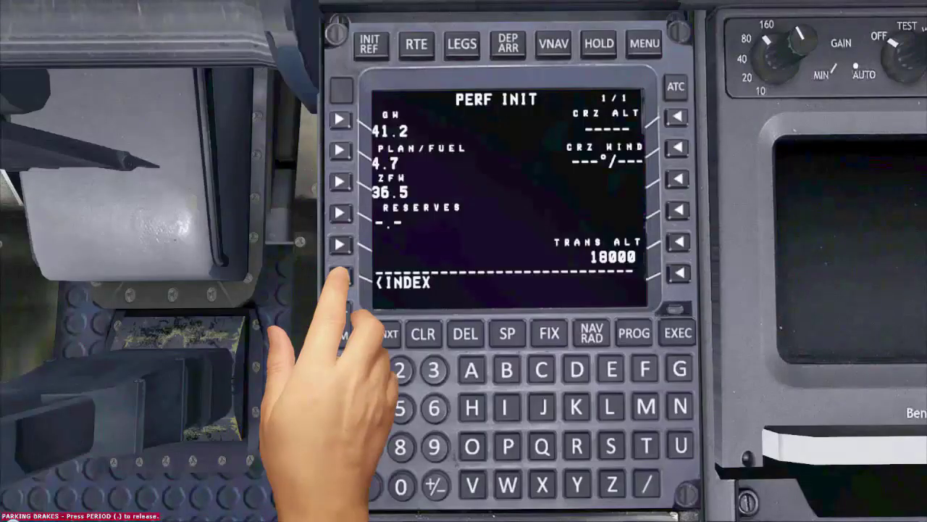
Step: Return from PERF INIT to the INIT/REF INDEX page
{"action": "left_click", "coordinate": [341, 275]}
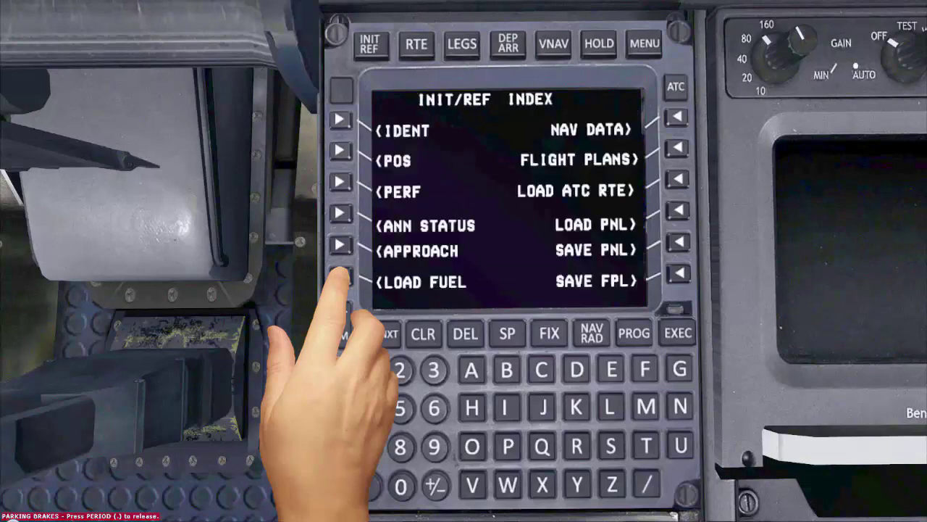
Step: Review the IDENT page, then go back to the index and bring up POS INIT
{"action": "left_click", "coordinate": [340, 119]}
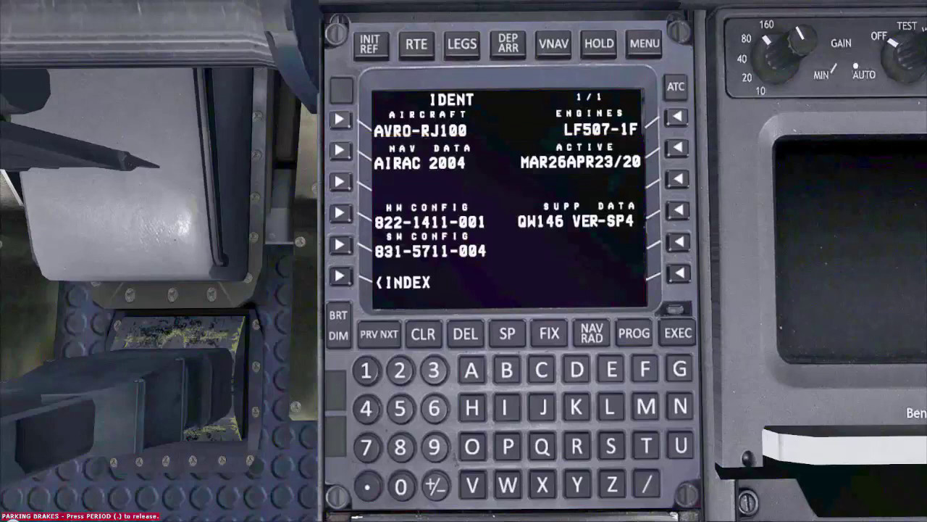
{"action": "left_click", "coordinate": [340, 275]}
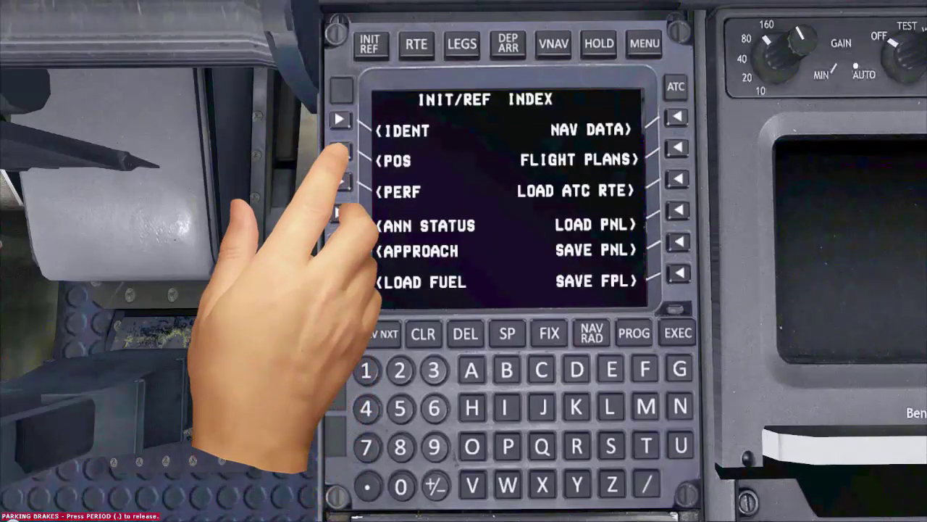
{"action": "left_click", "coordinate": [340, 151]}
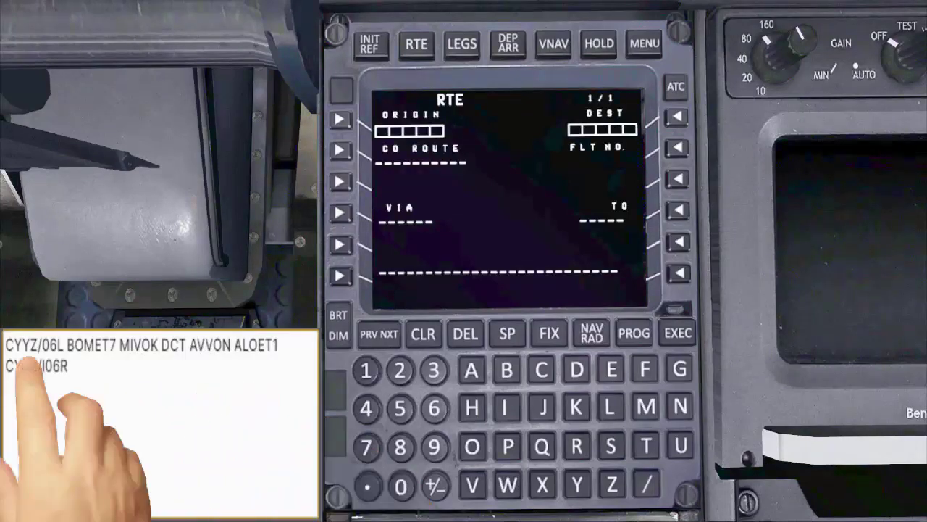
Step: Enter CYYZ as the route origin
{"action": "left_click", "coordinate": [541, 370]}
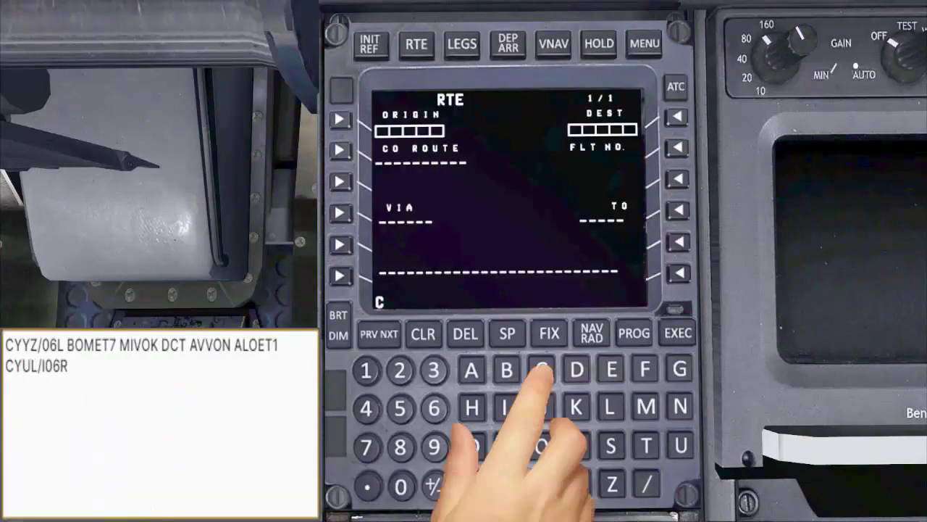
{"action": "left_click", "coordinate": [577, 484]}
{"action": "left_click", "coordinate": [578, 483]}
{"action": "left_click", "coordinate": [612, 484]}
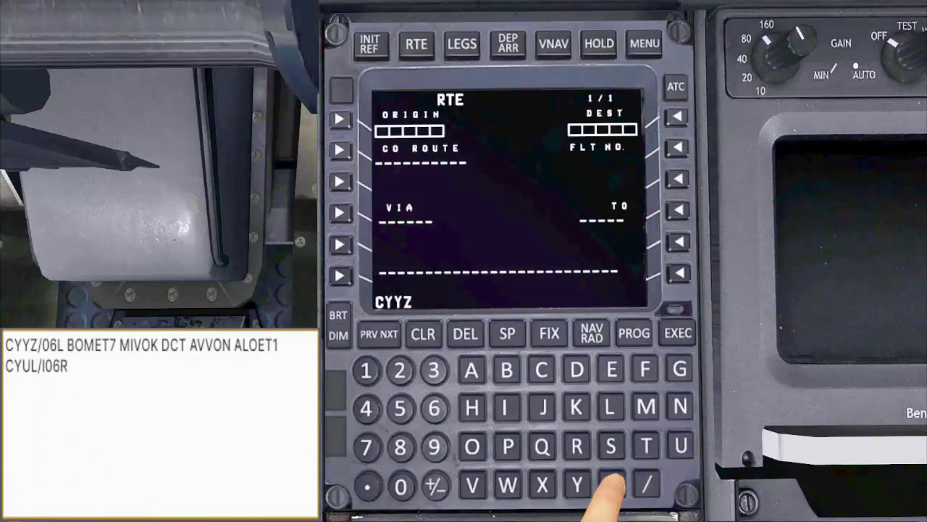
{"action": "left_click", "coordinate": [339, 119]}
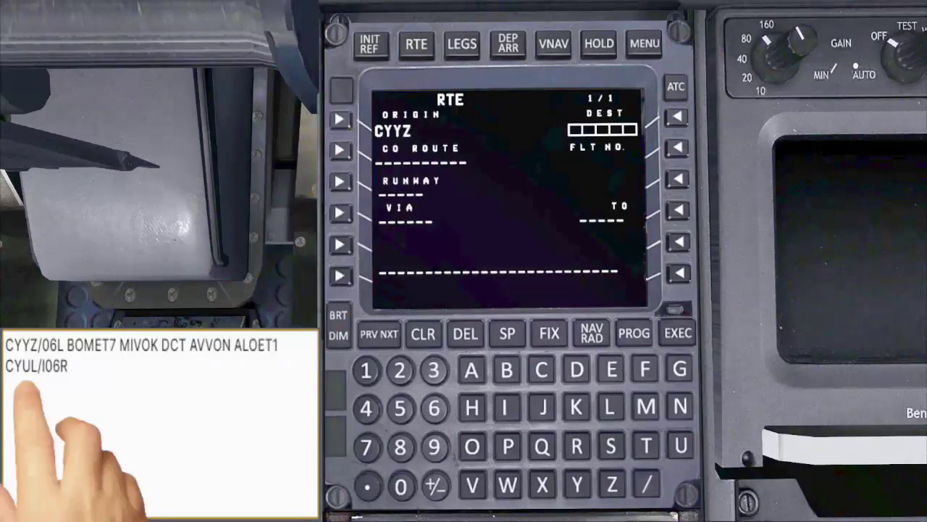
Step: Enter CYUL as the route destination and bring up the DEP/ARR index
{"action": "left_click", "coordinate": [542, 370]}
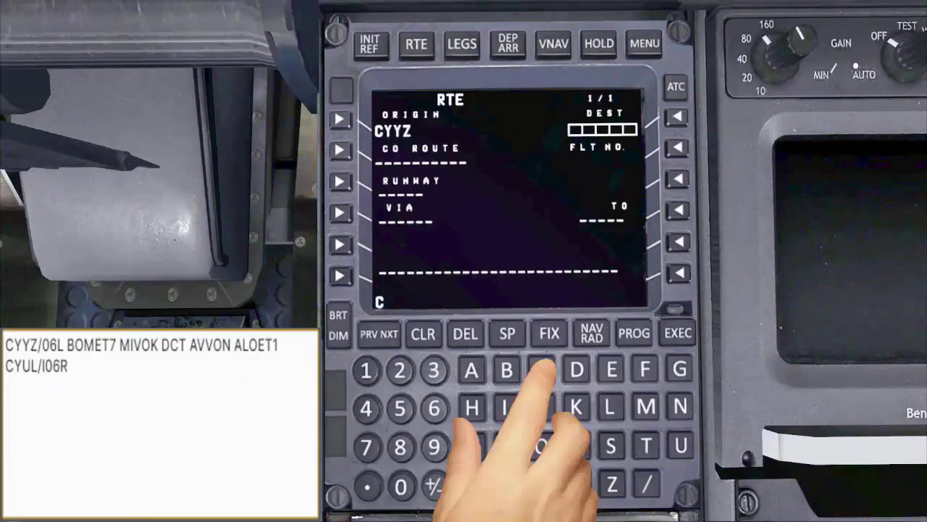
{"action": "left_click", "coordinate": [577, 484]}
{"action": "left_click", "coordinate": [680, 445]}
{"action": "left_click", "coordinate": [611, 408]}
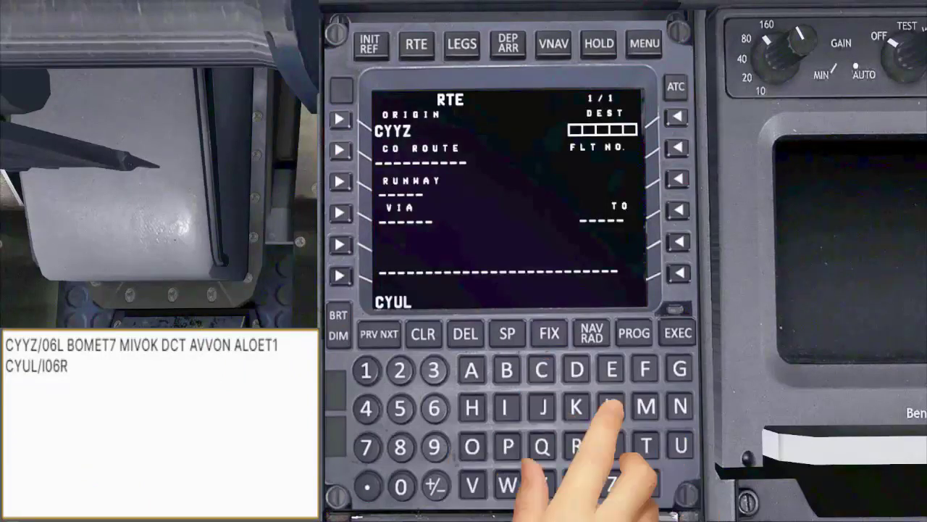
{"action": "left_click", "coordinate": [676, 117]}
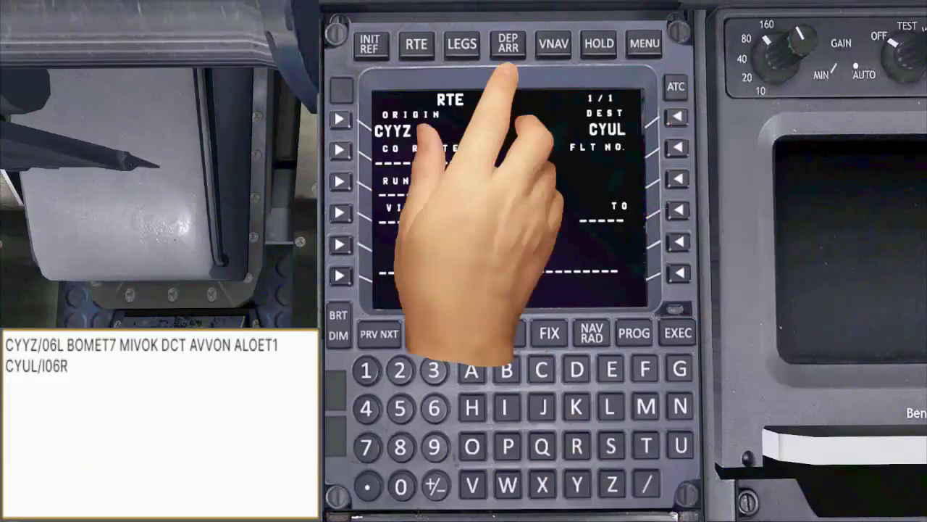
{"action": "left_click", "coordinate": [508, 44]}
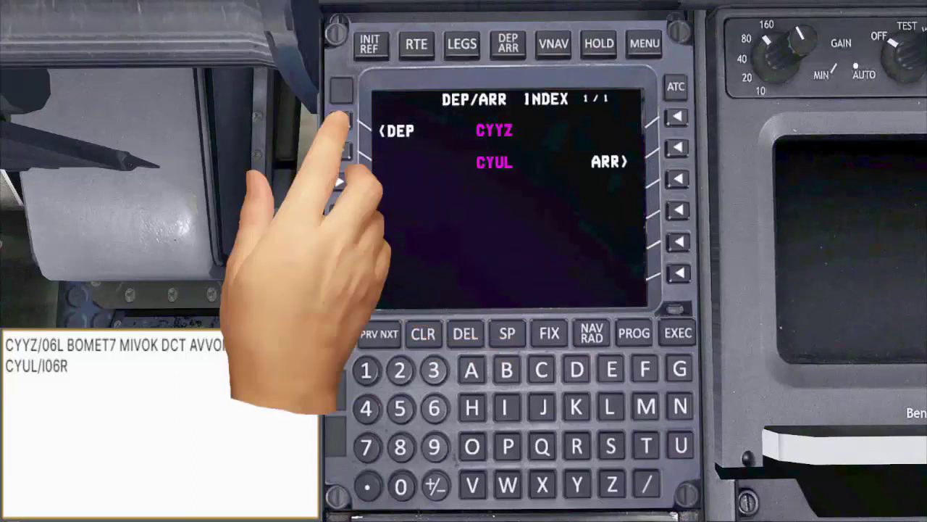
Step: Pick runway 06L, the BOMET7 departure and the MIVOK transition, then return to the route page
{"action": "left_click", "coordinate": [340, 118]}
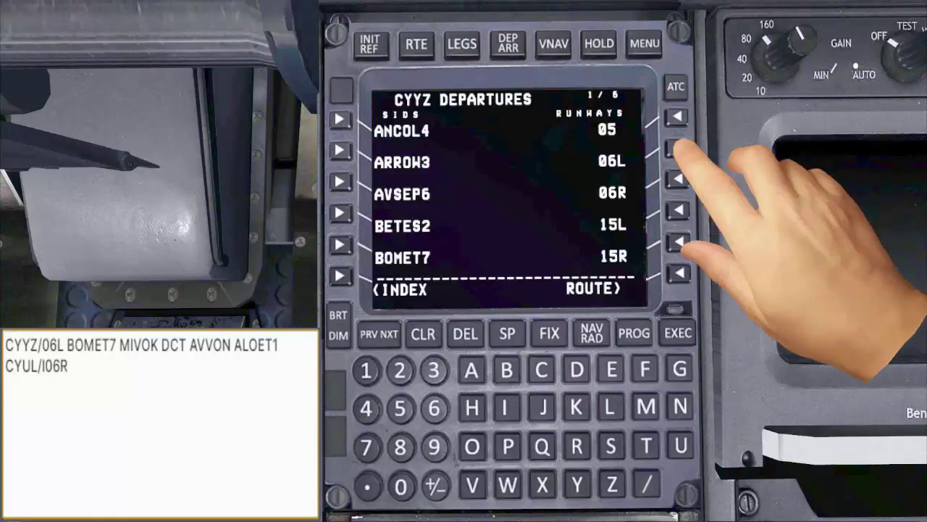
{"action": "left_click", "coordinate": [677, 148]}
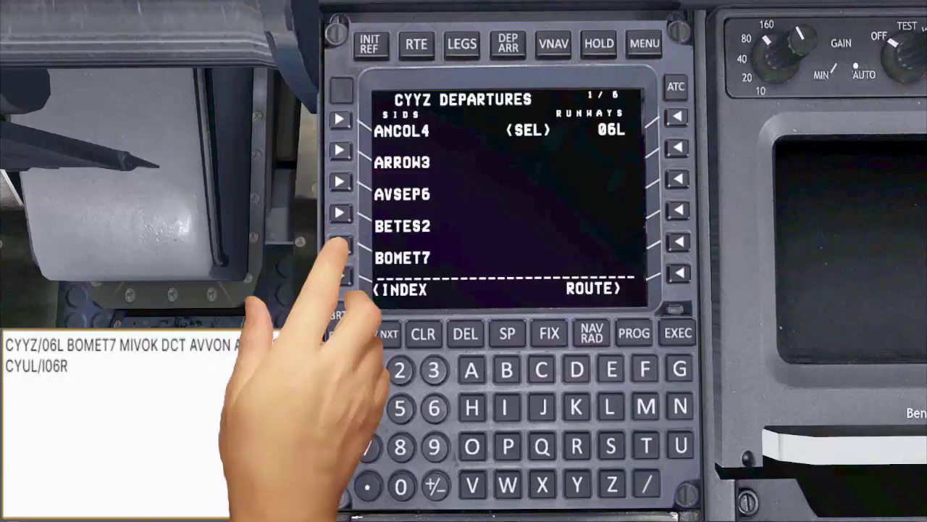
{"action": "left_click", "coordinate": [341, 243]}
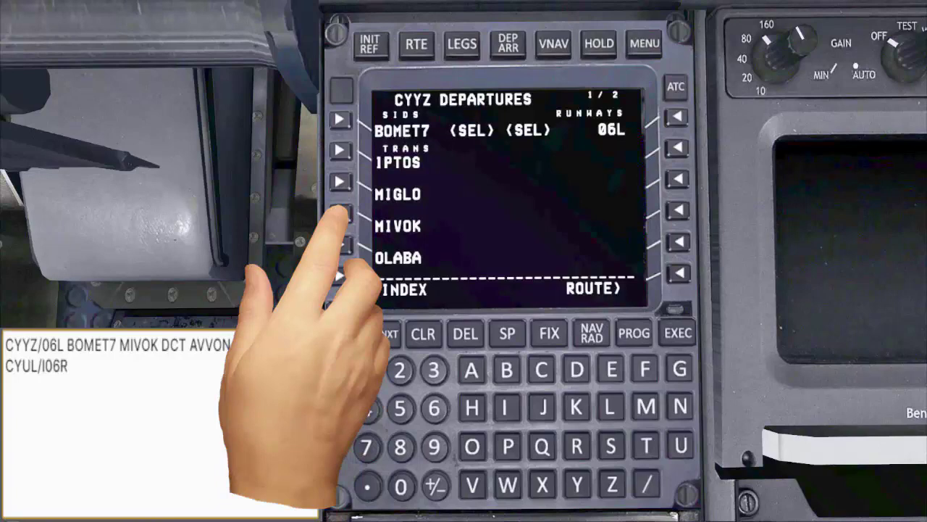
{"action": "left_click", "coordinate": [341, 213]}
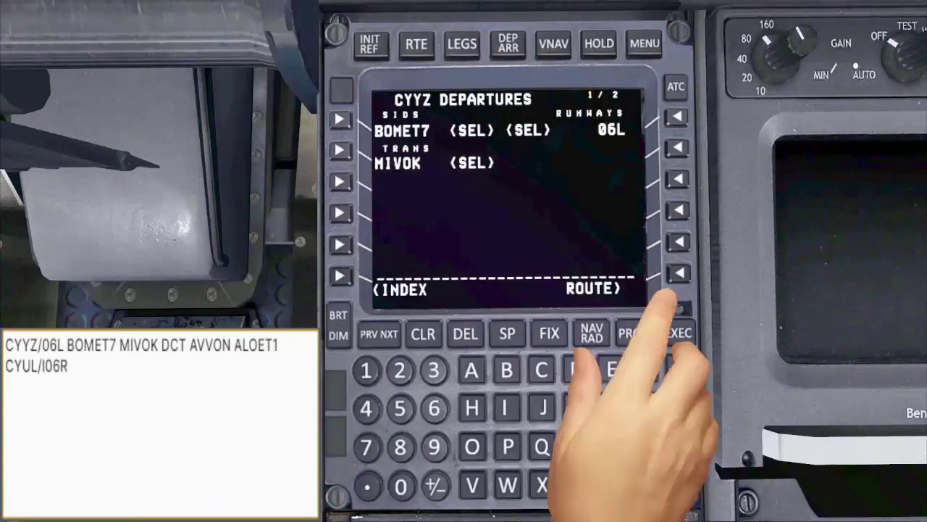
{"action": "left_click", "coordinate": [677, 272]}
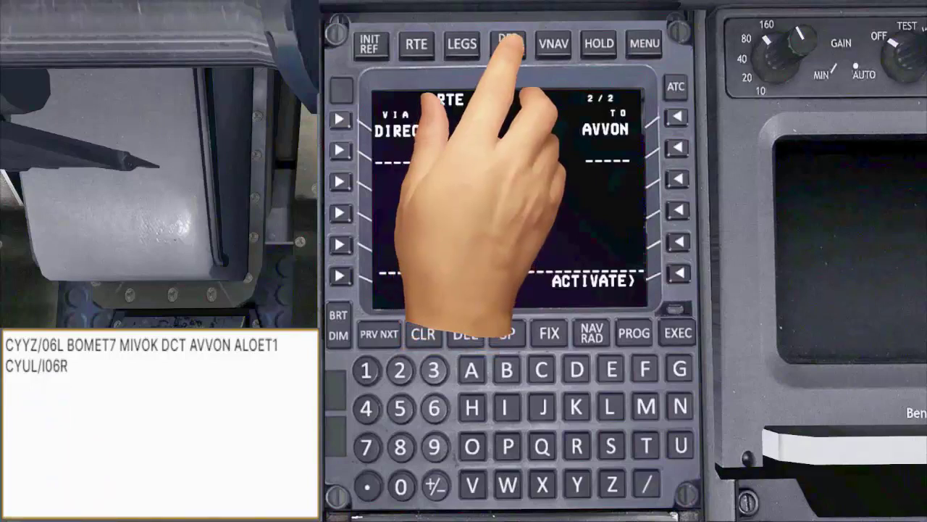
Step: Bring up the DEP/ARR index once the DIRECT leg to AVVON is in the route
{"action": "left_click", "coordinate": [509, 44]}
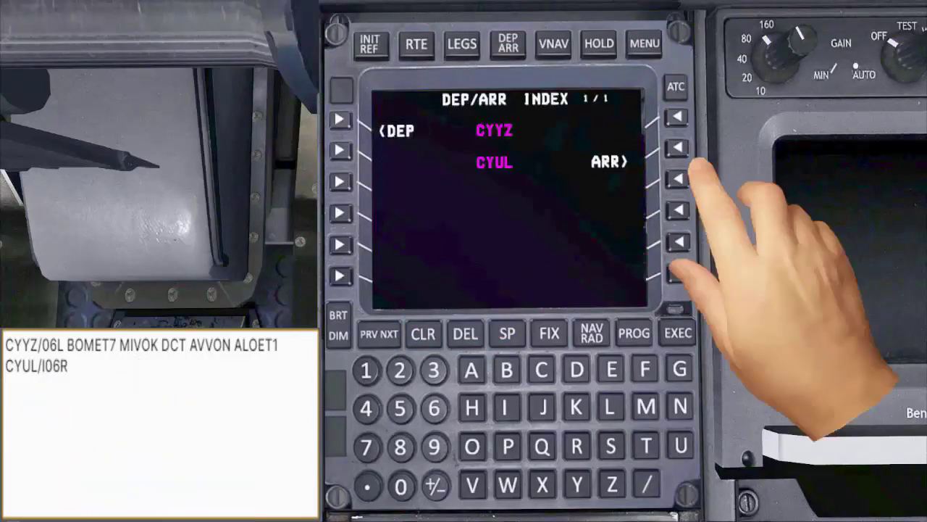
Step: Select the CYUL ALOET1 arrival with the ILS06R approach and review route page 2
{"action": "left_click", "coordinate": [677, 147]}
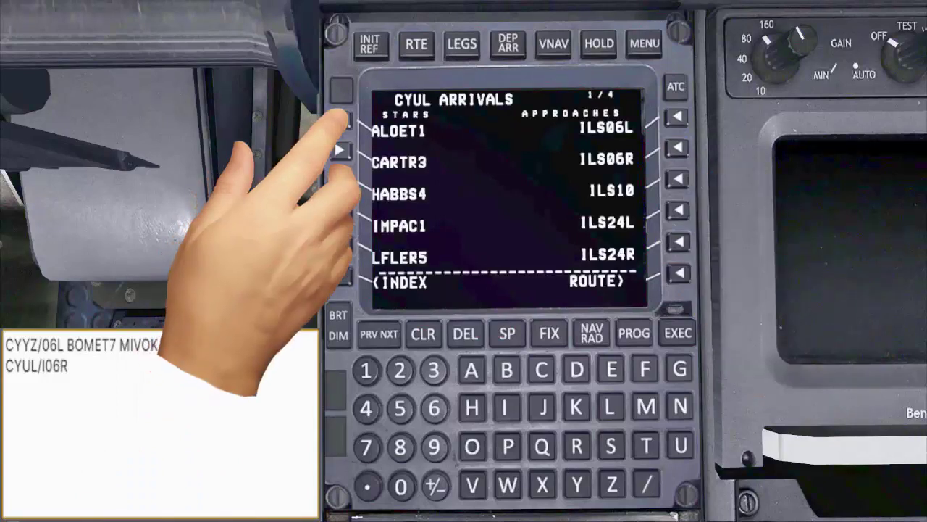
{"action": "left_click", "coordinate": [341, 118]}
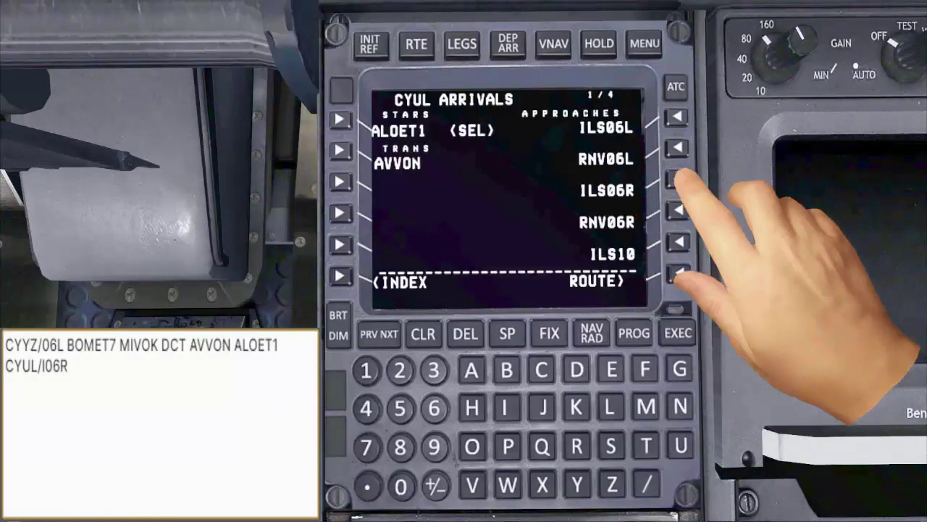
{"action": "left_click", "coordinate": [677, 179]}
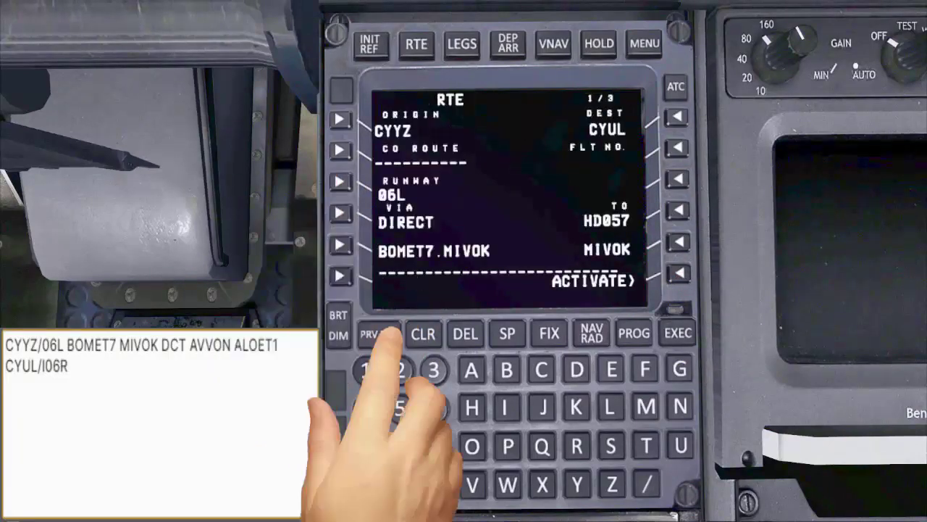
{"action": "left_click", "coordinate": [389, 332]}
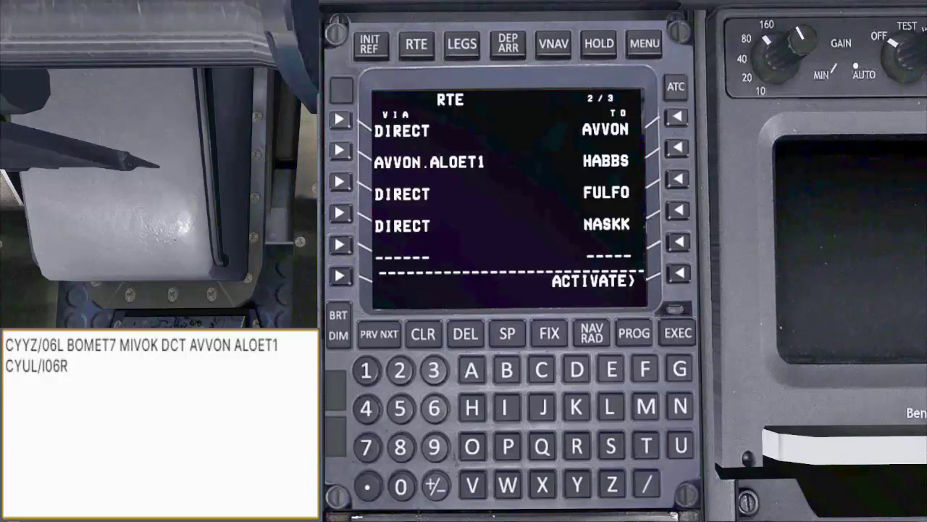
Step: Activate the CYYZ–CYUL route and execute it
{"action": "left_click", "coordinate": [677, 273]}
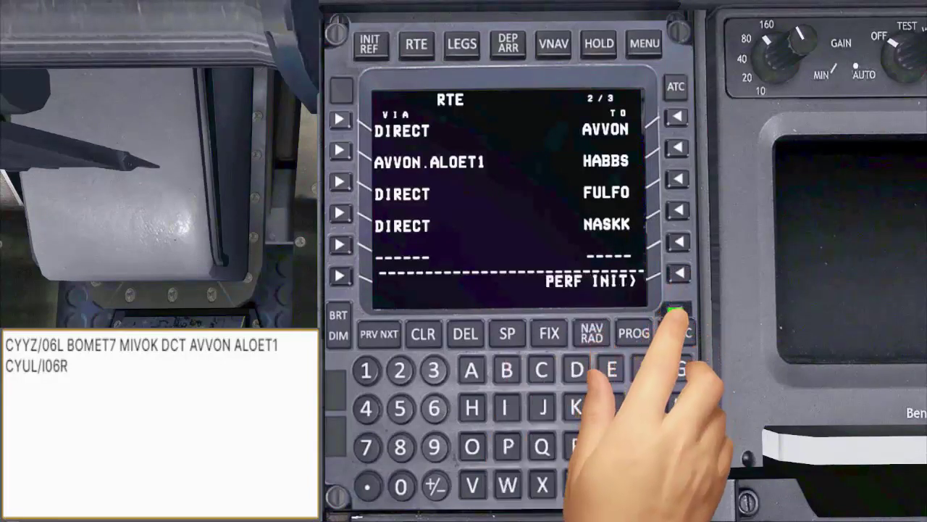
{"action": "left_click", "coordinate": [679, 333]}
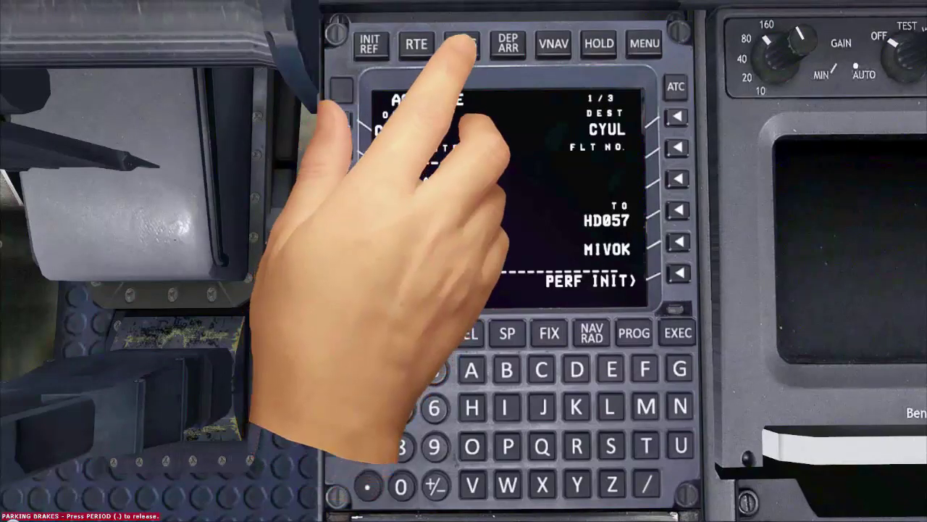
Step: Review the ACT RTE LEGS pages of the active route
{"action": "left_click", "coordinate": [461, 45]}
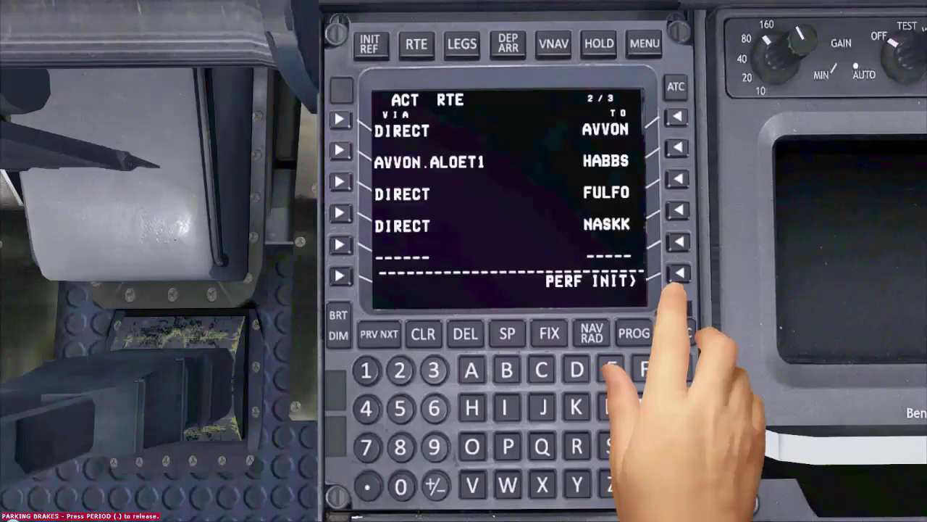
Step: On PERF INIT, enter reserves 1.2 and cruise altitude 180 (18000 ft), then execute
{"action": "left_click", "coordinate": [678, 273]}
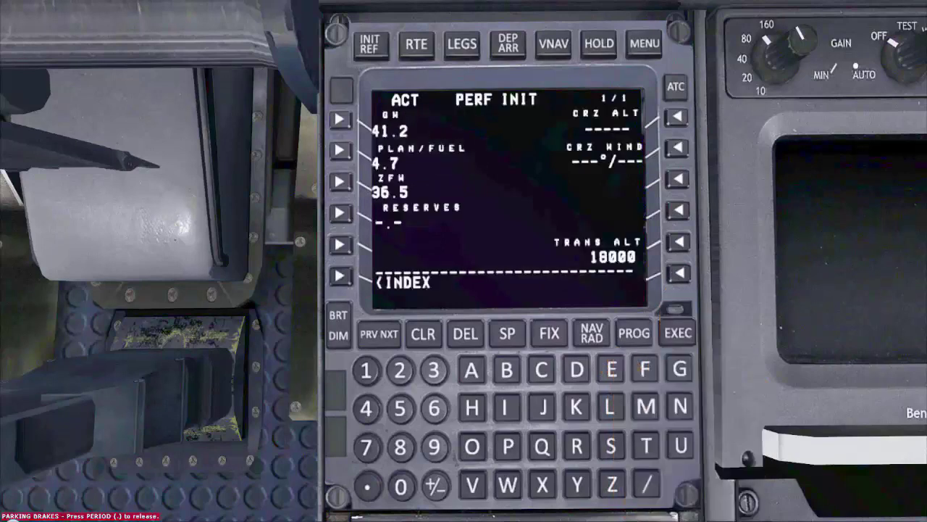
{"action": "left_click", "coordinate": [366, 370]}
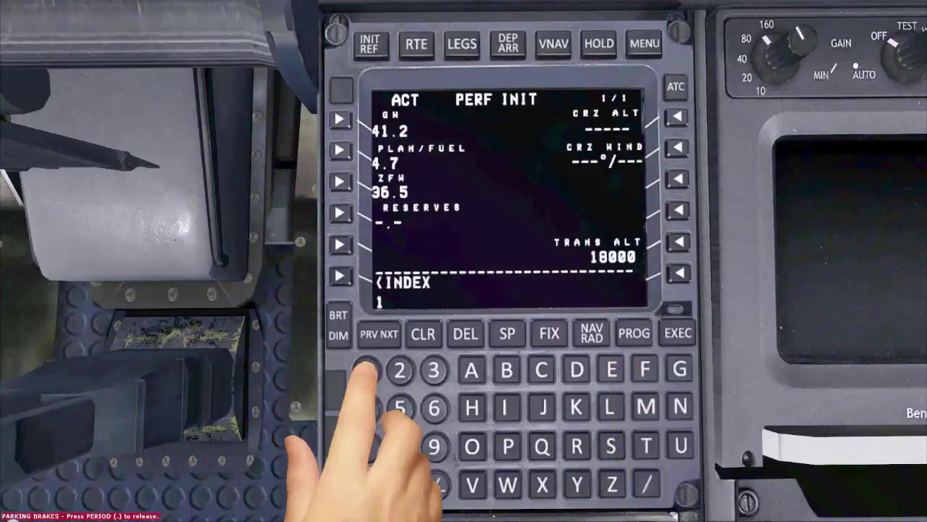
{"action": "left_click", "coordinate": [400, 370]}
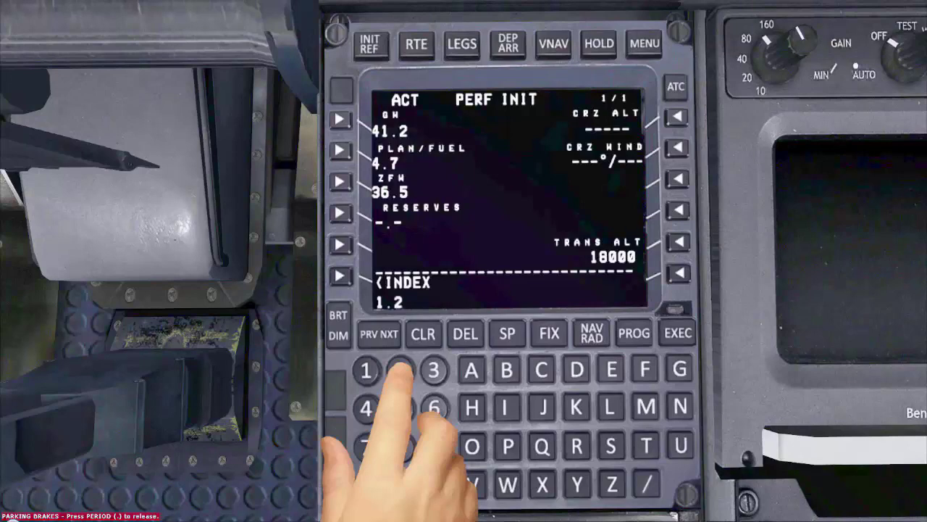
{"action": "left_click", "coordinate": [341, 212]}
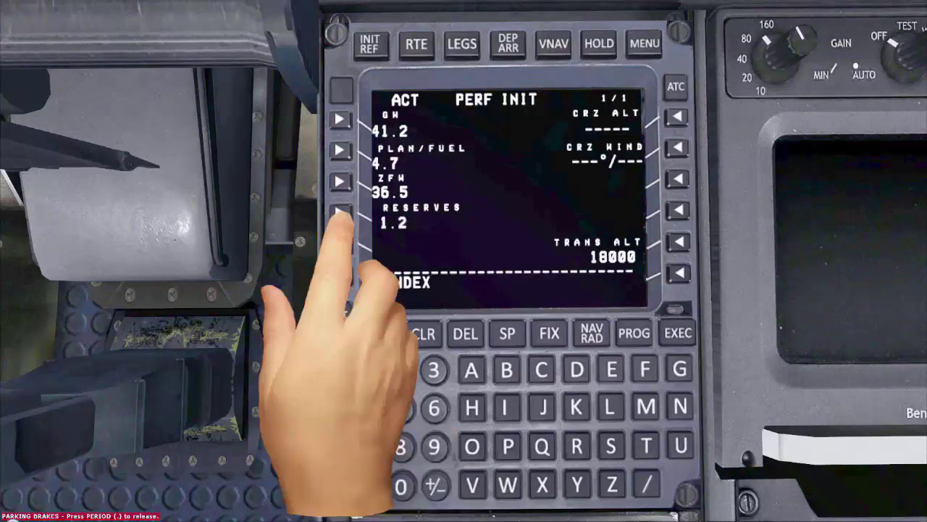
{"action": "left_click", "coordinate": [366, 370]}
{"action": "left_click", "coordinate": [400, 446]}
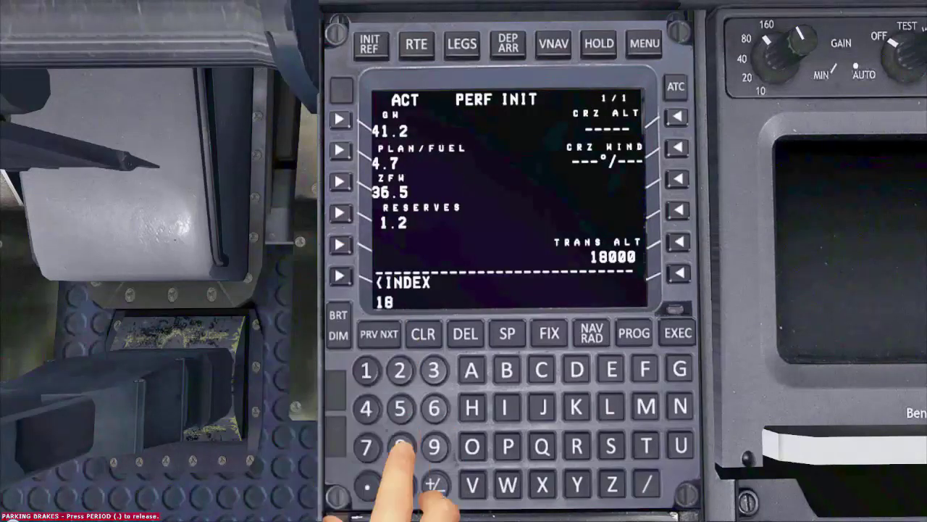
{"action": "left_click", "coordinate": [401, 485]}
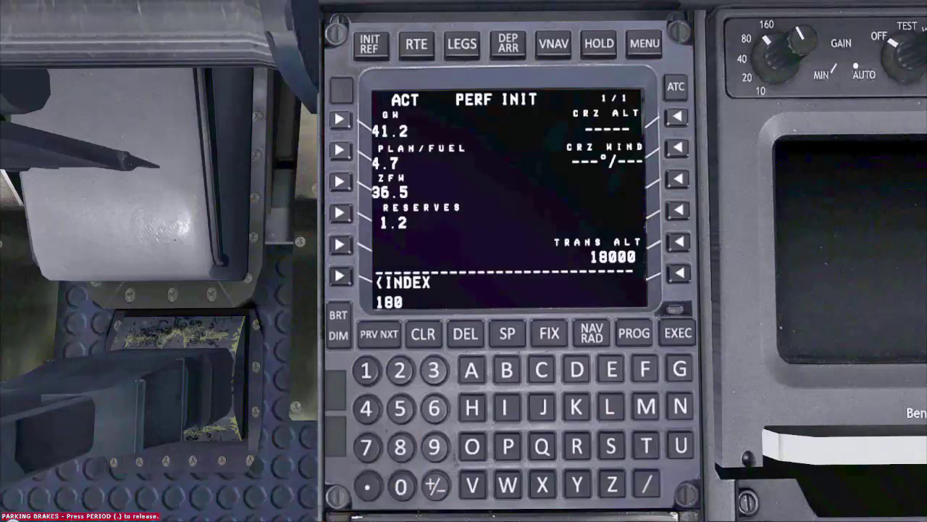
{"action": "left_click", "coordinate": [677, 118]}
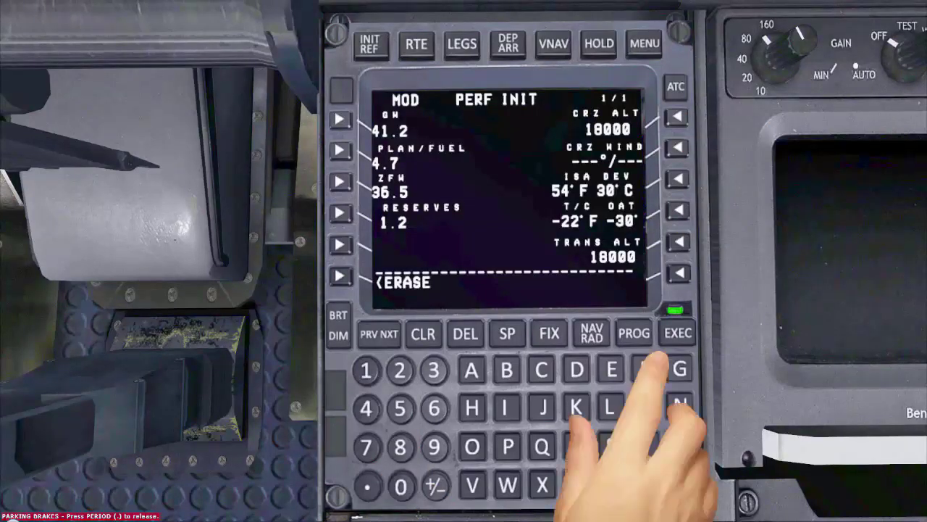
{"action": "left_click", "coordinate": [678, 332]}
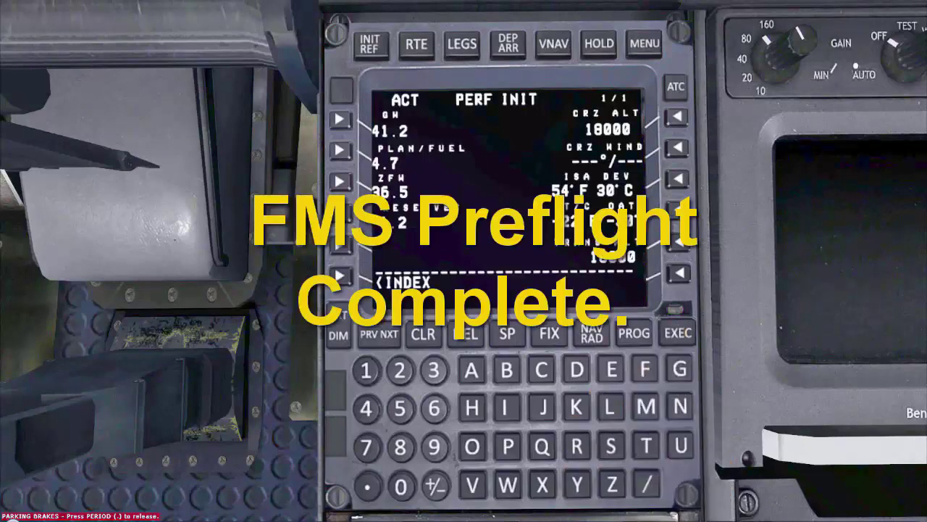